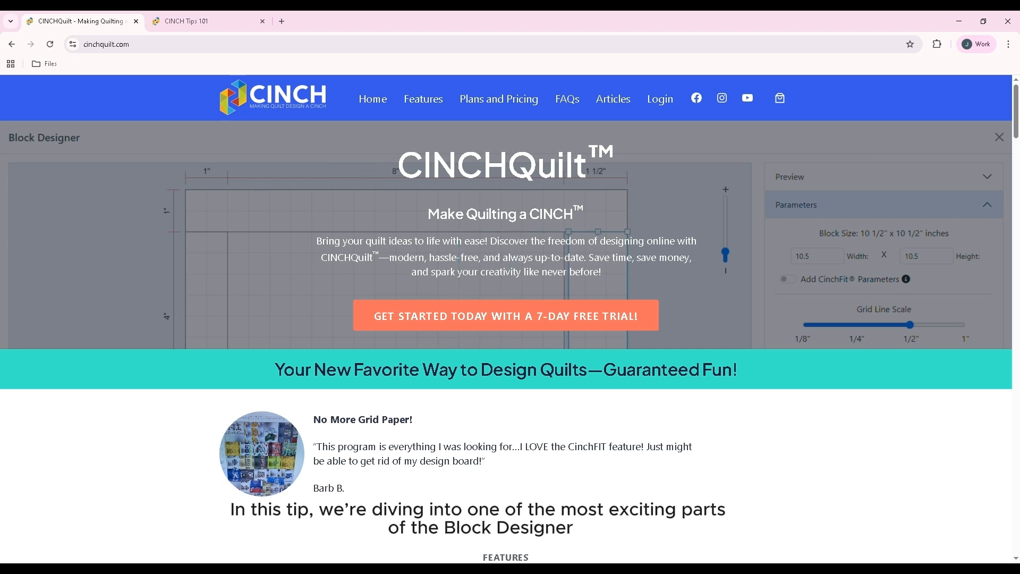
Switch to the CINCH Tips 101 design and upload the landscape picture download (2).jpeg to its image library
{"action": "left_click", "coordinate": [465, 225]}
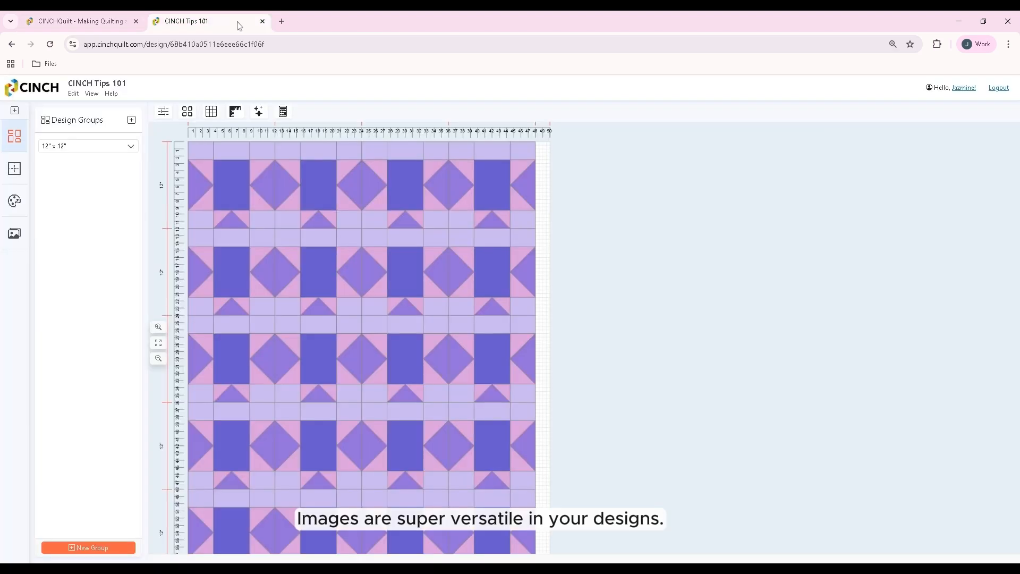
{"action": "left_click", "coordinate": [207, 21]}
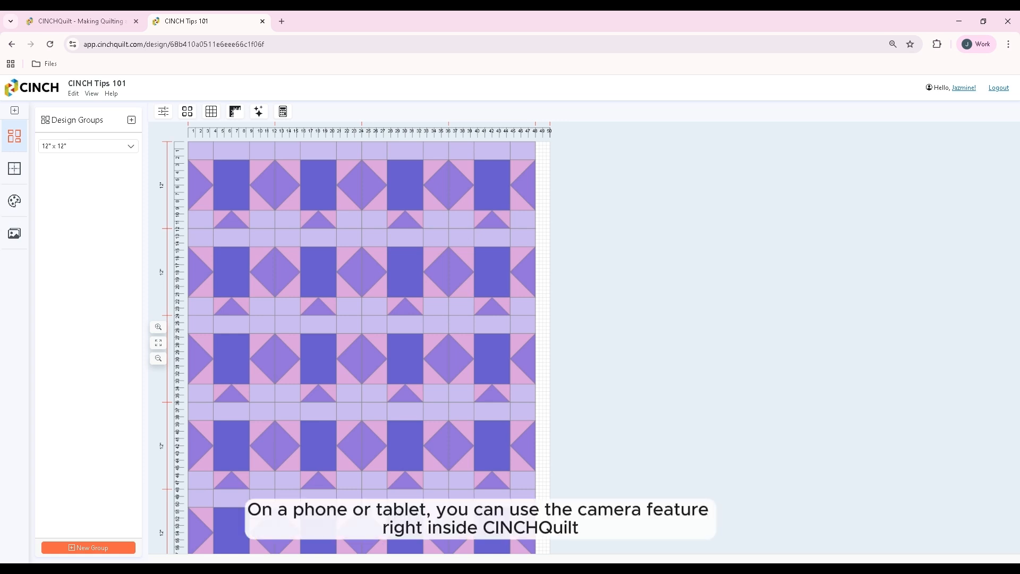
{"action": "mouse_move", "coordinate": [348, 259]}
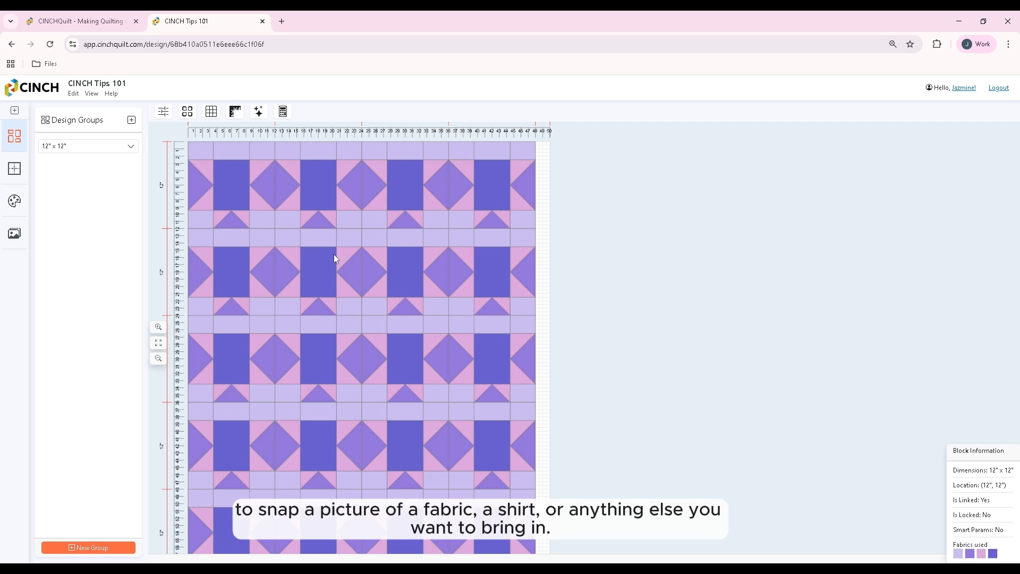
{"action": "left_click", "coordinate": [12, 231]}
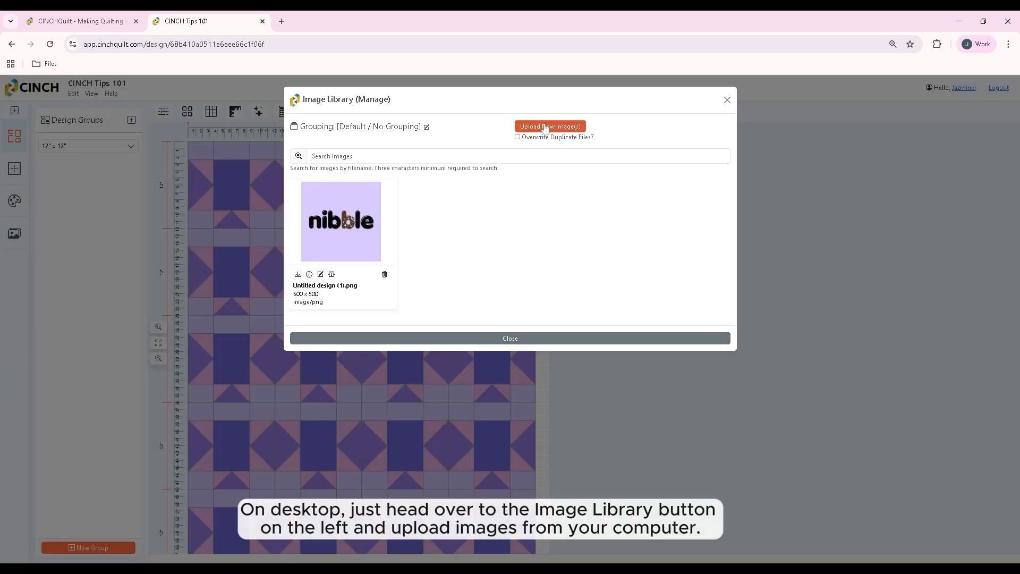
{"action": "left_click", "coordinate": [546, 127]}
{"action": "left_click", "coordinate": [314, 294]}
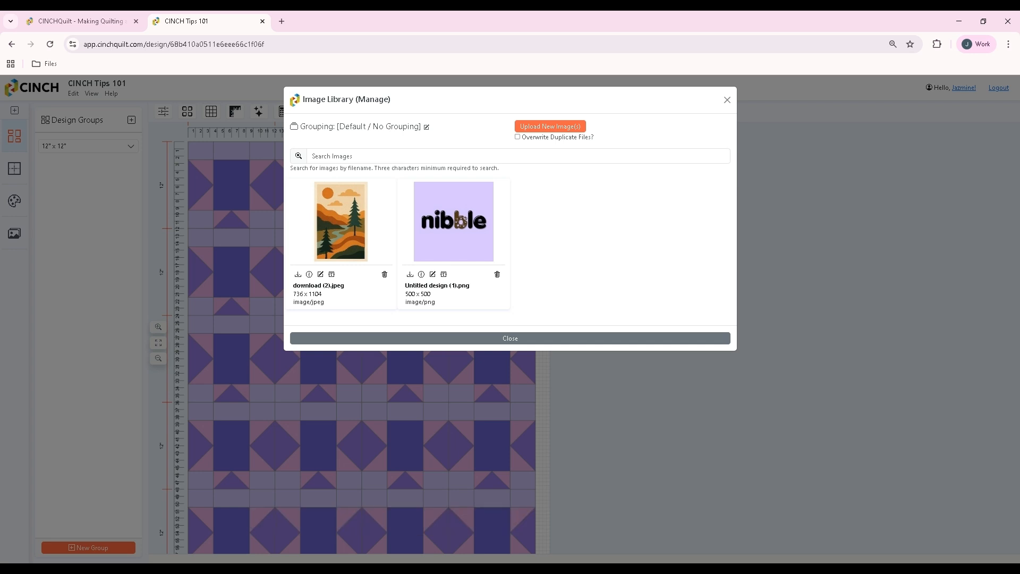
{"action": "left_click", "coordinate": [480, 343]}
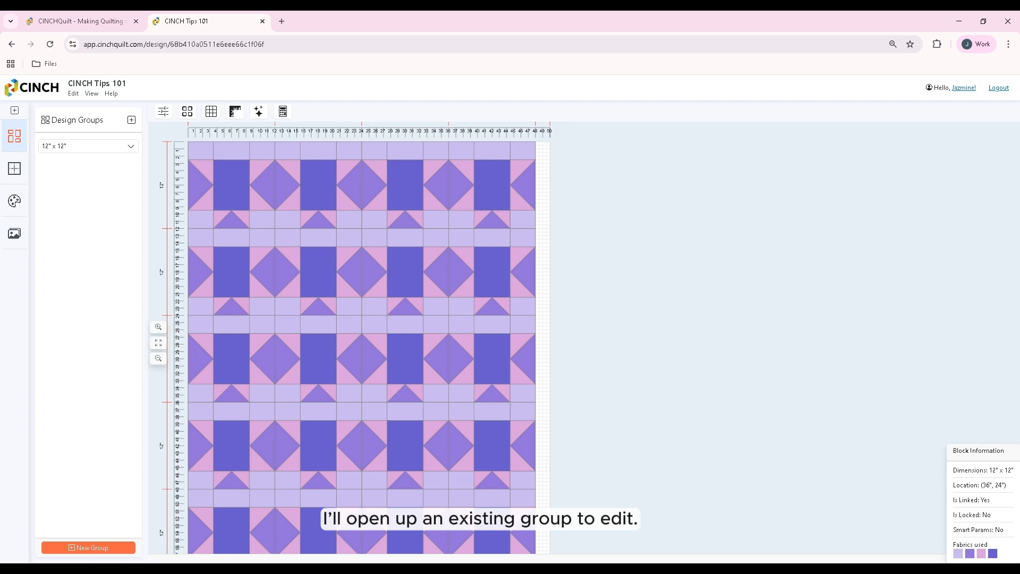
Edit the first quilt block, fill its upper middle patch with Untitled design (1).png and save the block
{"action": "left_click", "coordinate": [226, 178]}
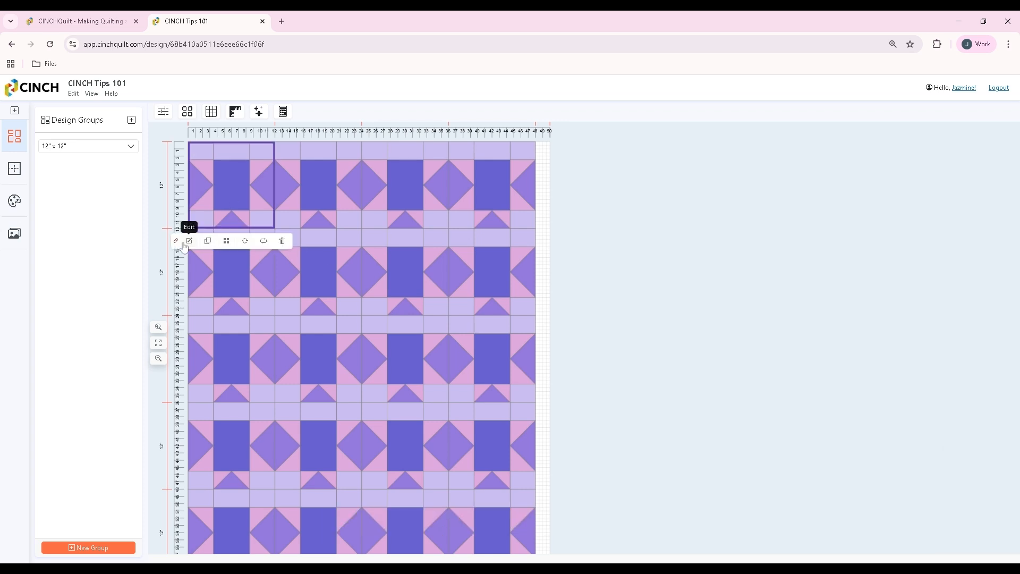
{"action": "left_click", "coordinate": [189, 242]}
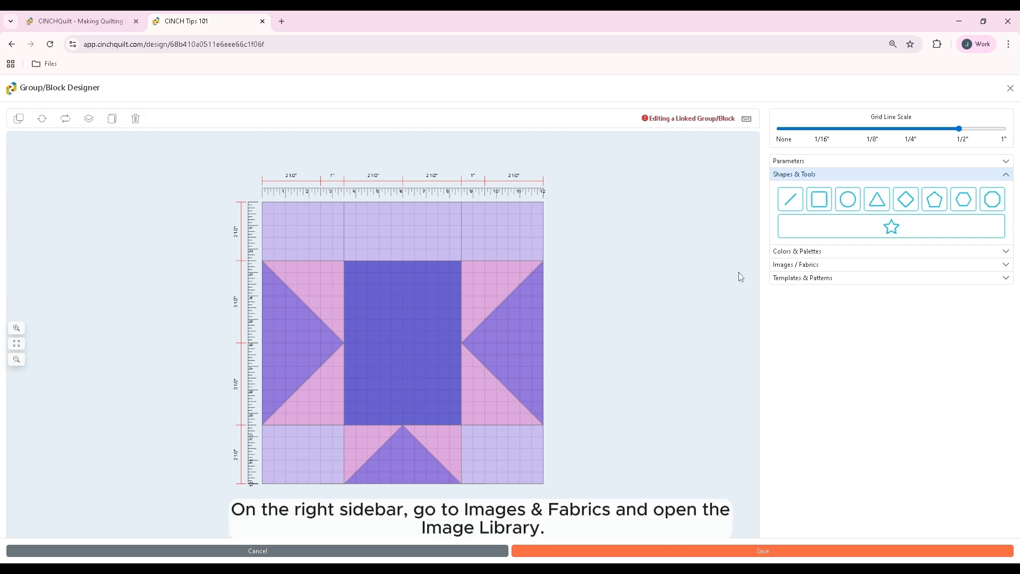
{"action": "left_click", "coordinate": [808, 264]}
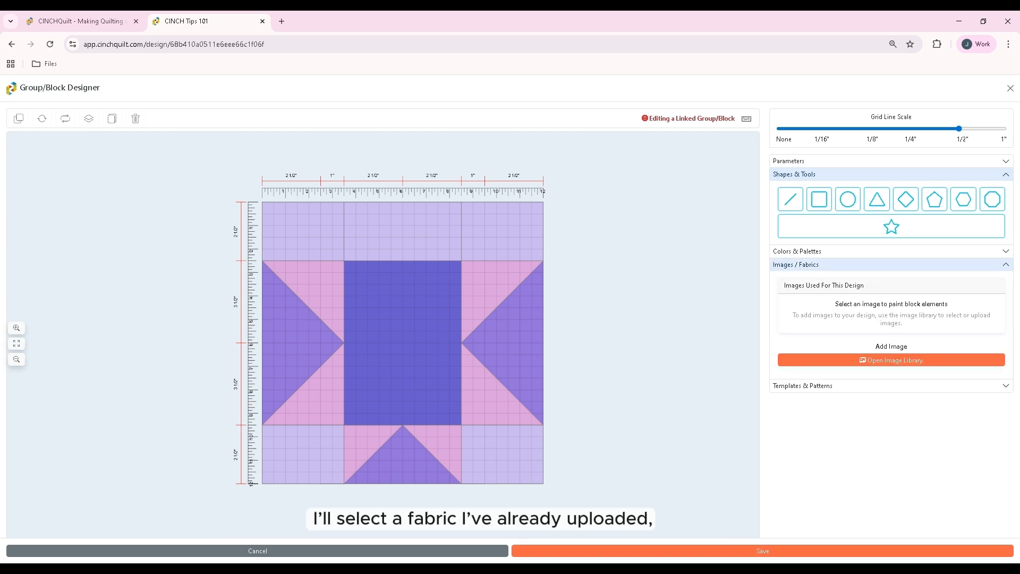
{"action": "left_click", "coordinate": [894, 364]}
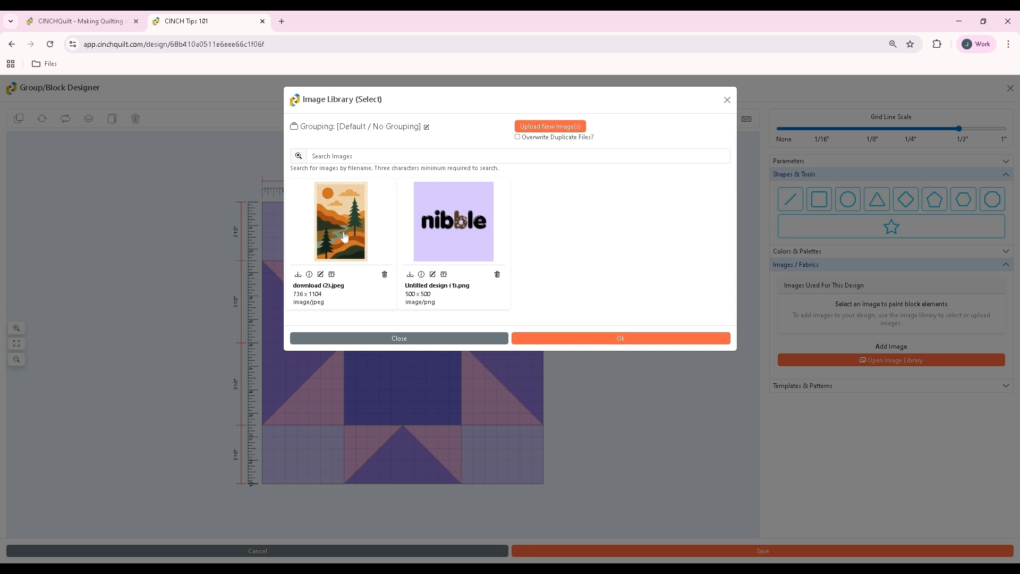
{"action": "left_click", "coordinate": [449, 243]}
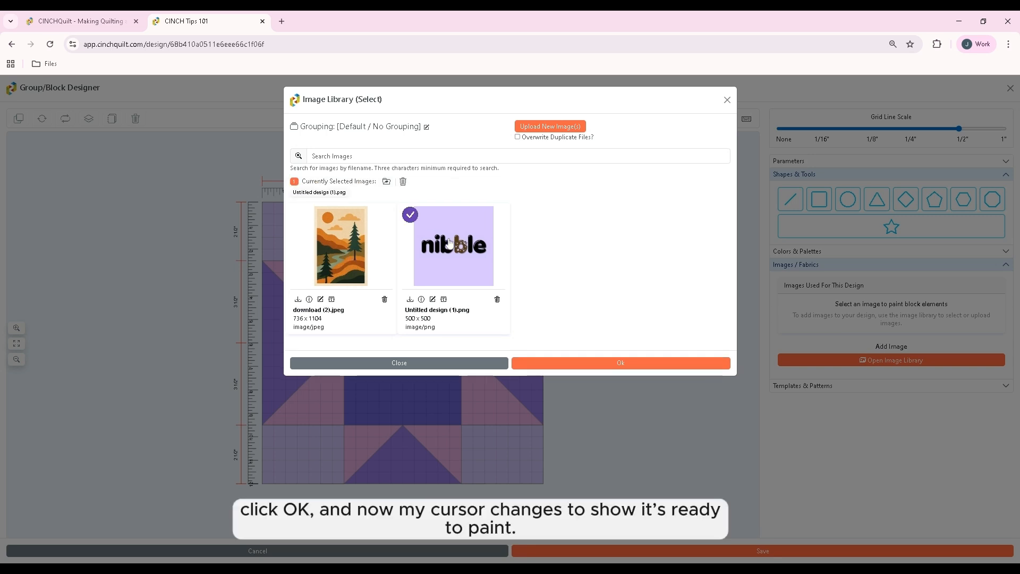
{"action": "left_click", "coordinate": [617, 363]}
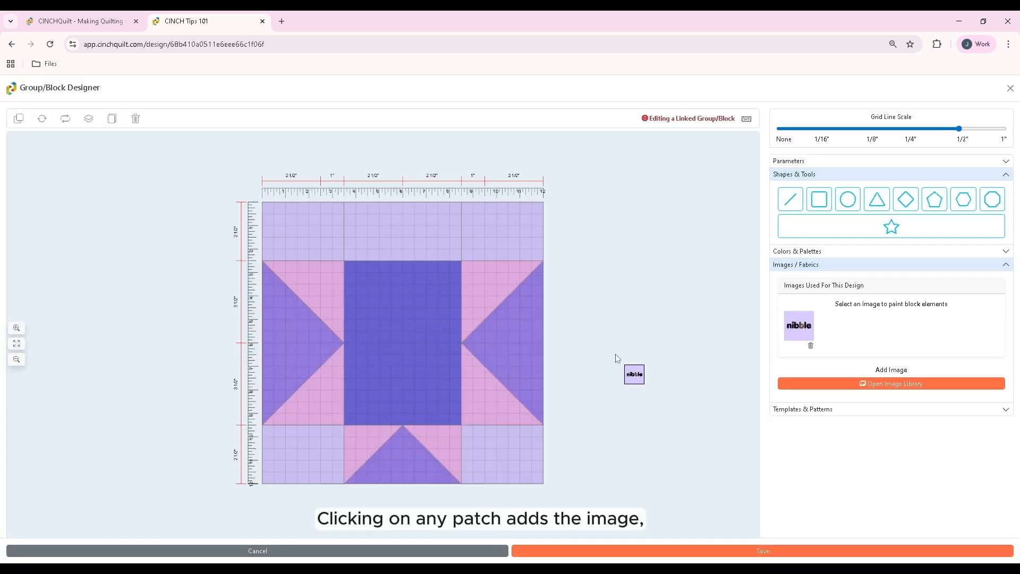
{"action": "left_click", "coordinate": [447, 233]}
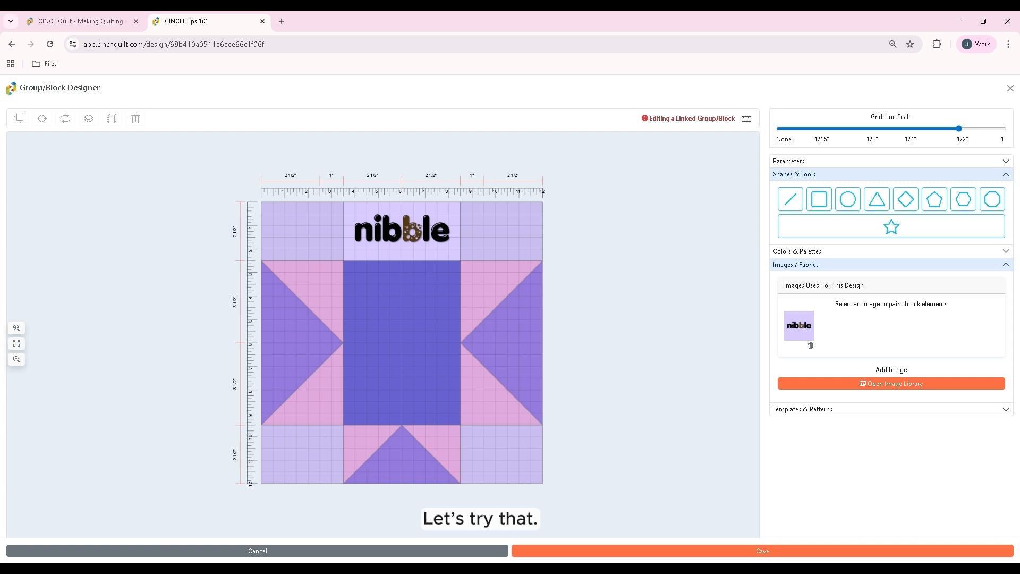
{"action": "left_click", "coordinate": [603, 551]}
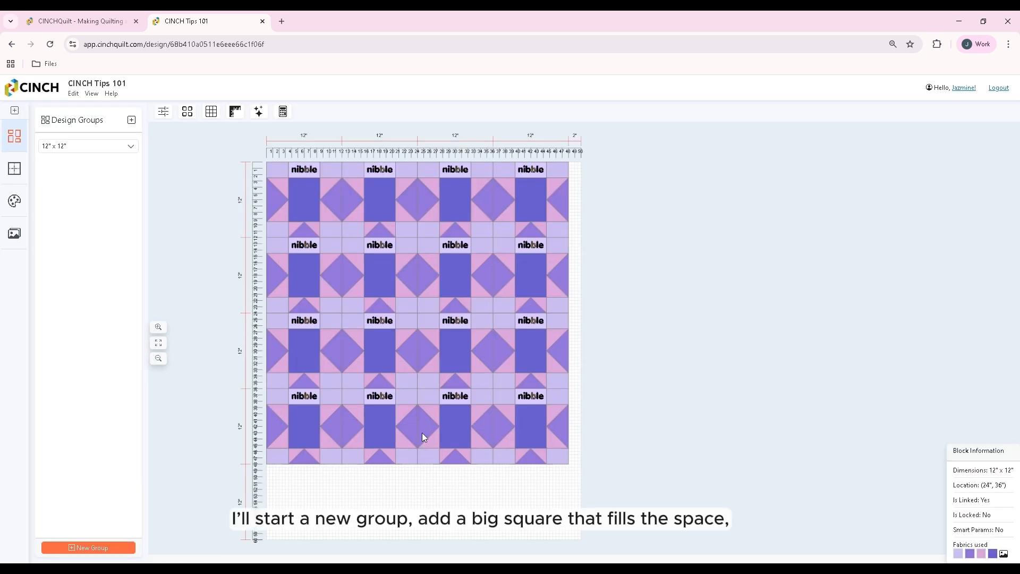
Start a new 12" x 12" group and draw a rectangle about 8 1/2" wide and 11" high in it
{"action": "left_click", "coordinate": [96, 548]}
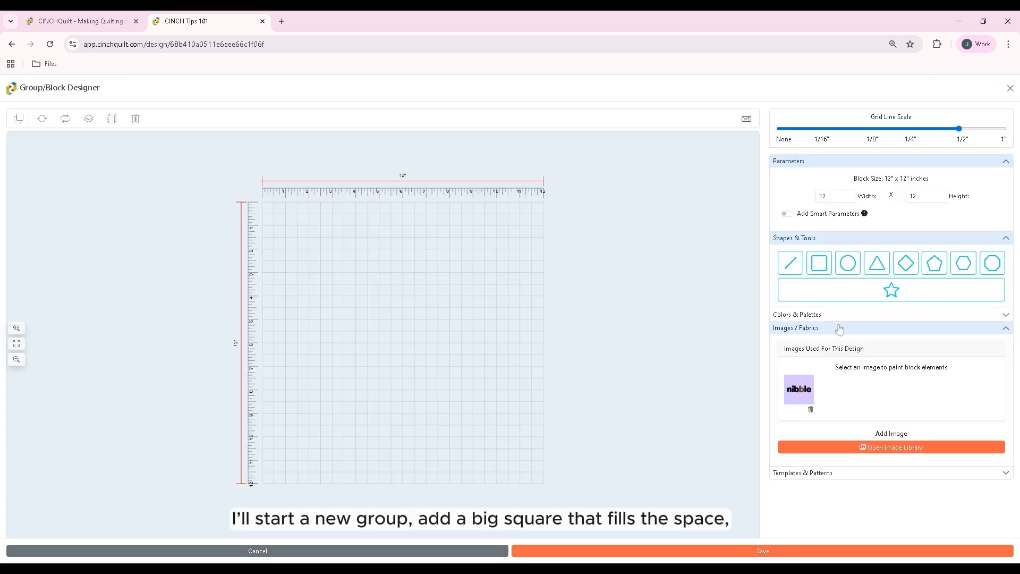
{"action": "left_click", "coordinate": [819, 263]}
{"action": "left_click_drag", "start_coordinate": [318, 269], "coordinate": [367, 286]}
{"action": "left_click", "coordinate": [401, 320]}
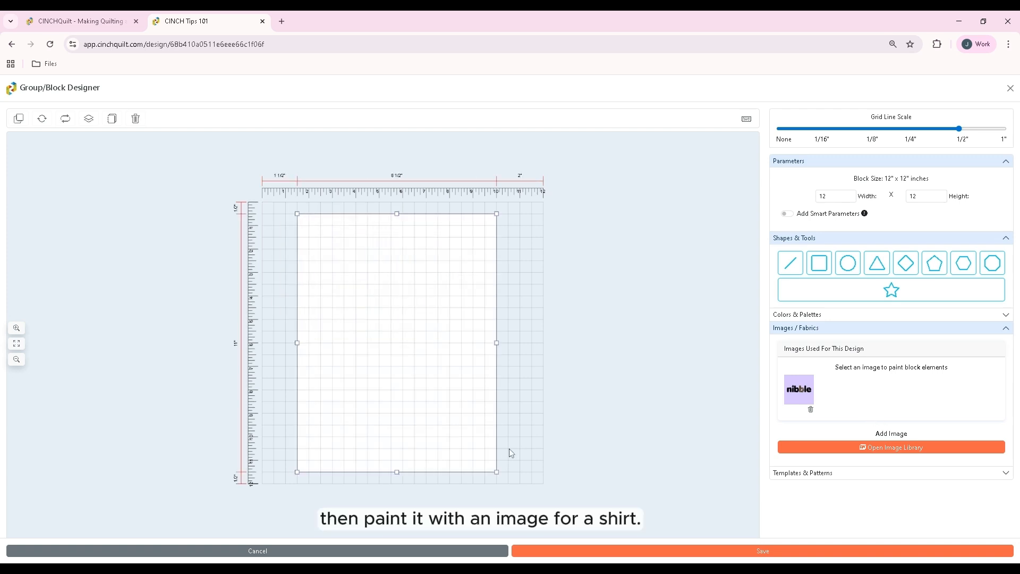
Fill the rectangle with the landscape image download (2).jpeg from the image library
{"action": "left_click", "coordinate": [871, 451]}
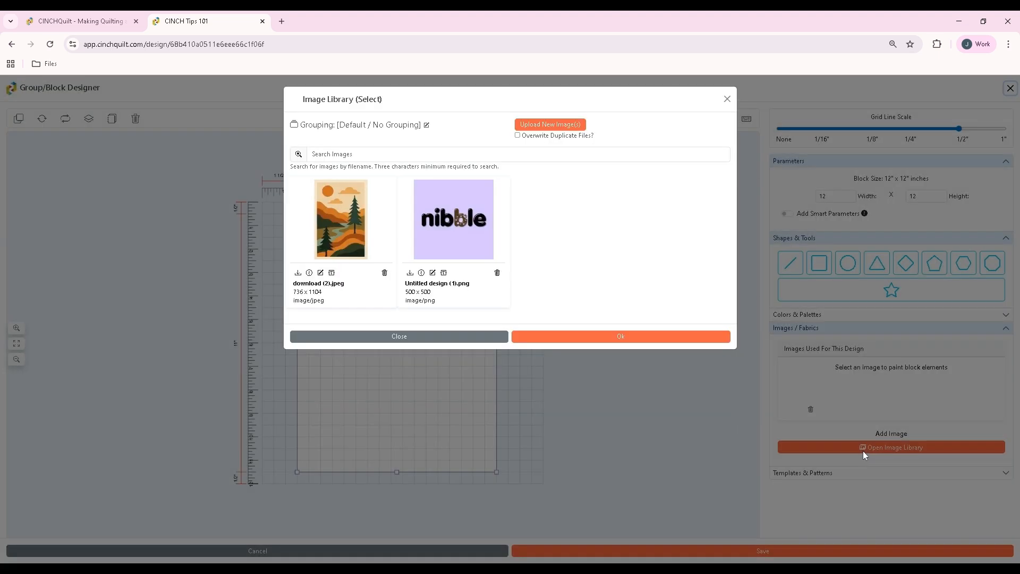
{"action": "left_click", "coordinate": [353, 239]}
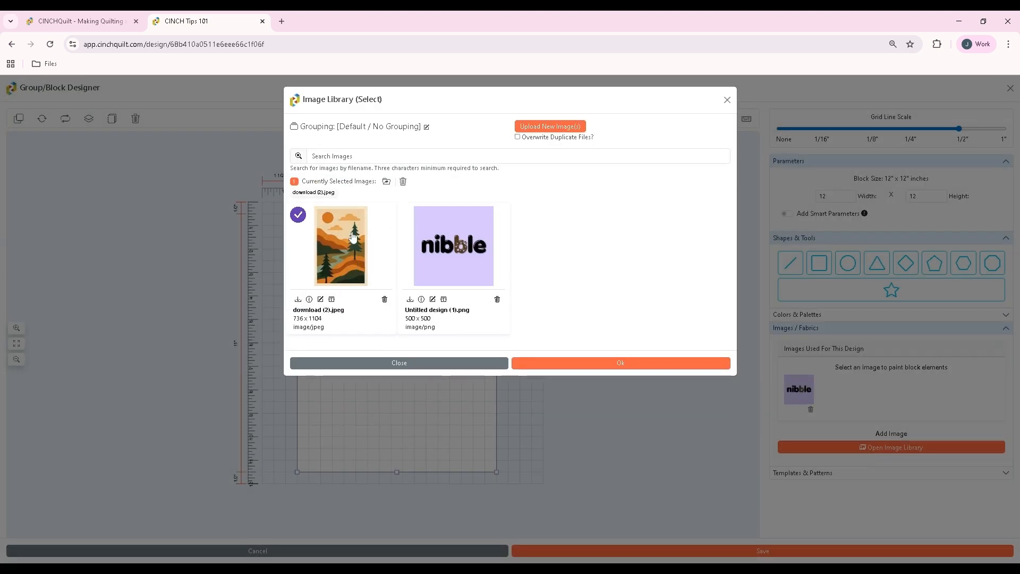
{"action": "left_click", "coordinate": [620, 364]}
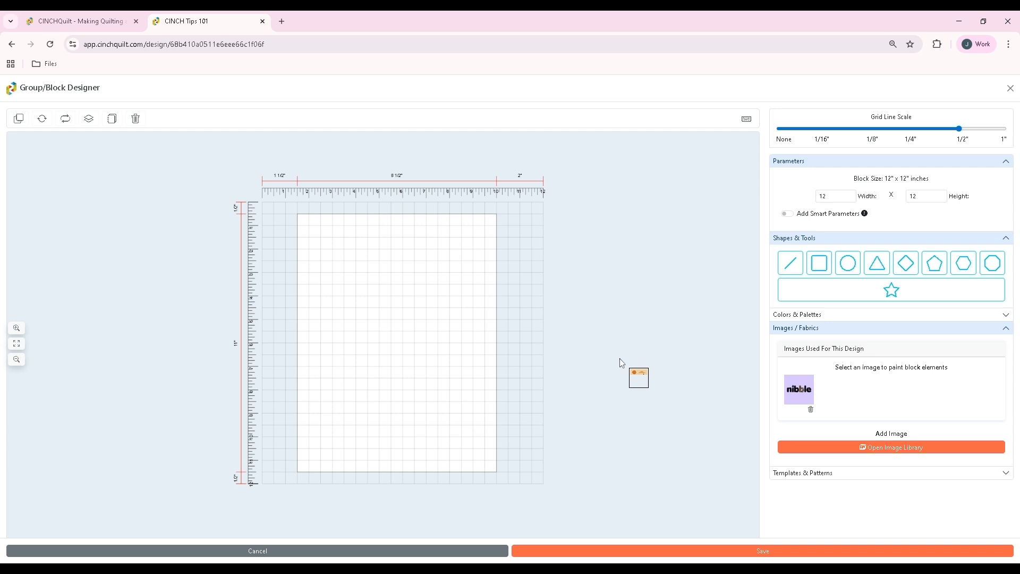
{"action": "left_click", "coordinate": [392, 326]}
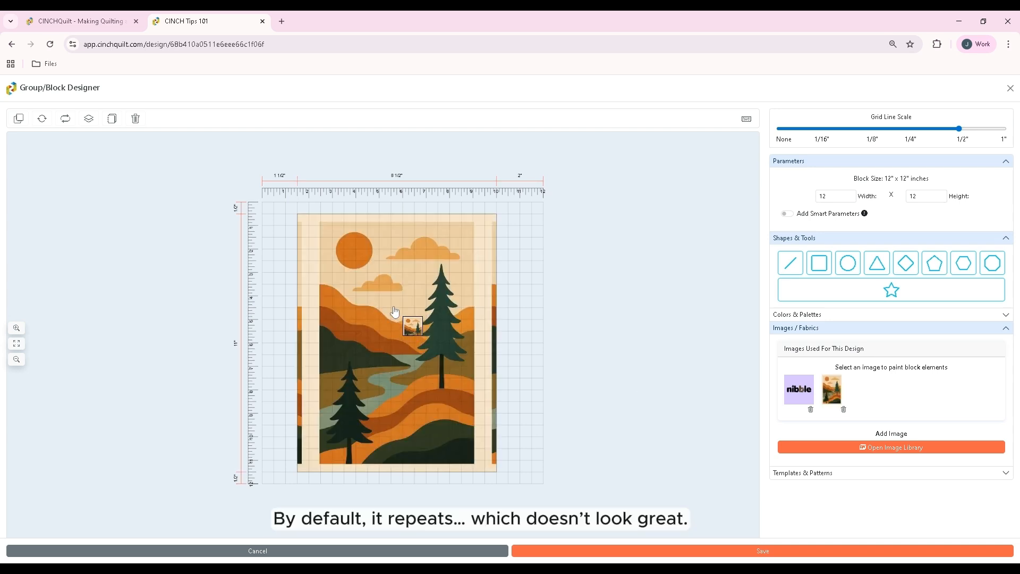
Stretch the landscape image to fit its rectangle and deselect the patch
{"action": "left_click", "coordinate": [410, 289]}
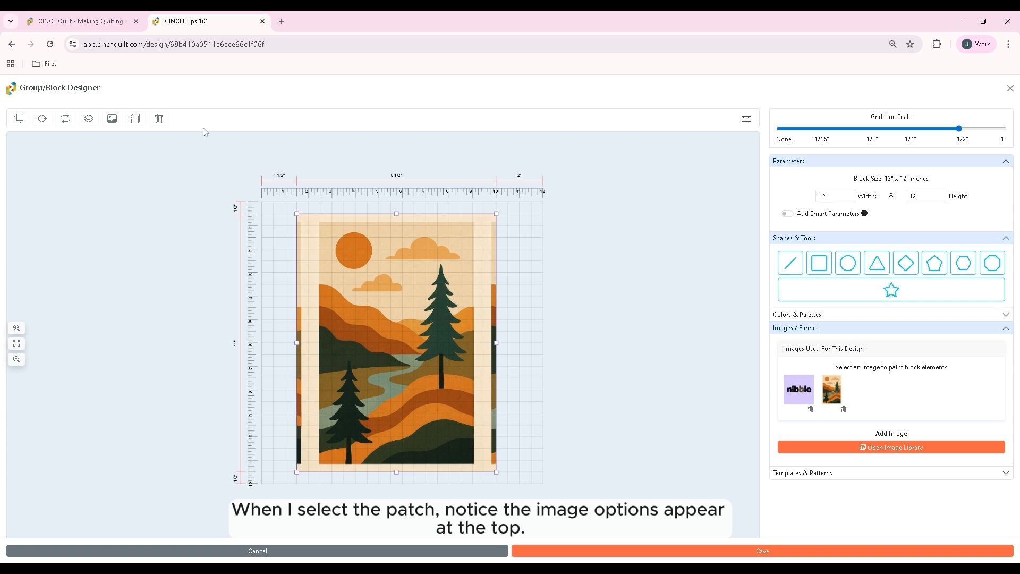
{"action": "left_click", "coordinate": [111, 119]}
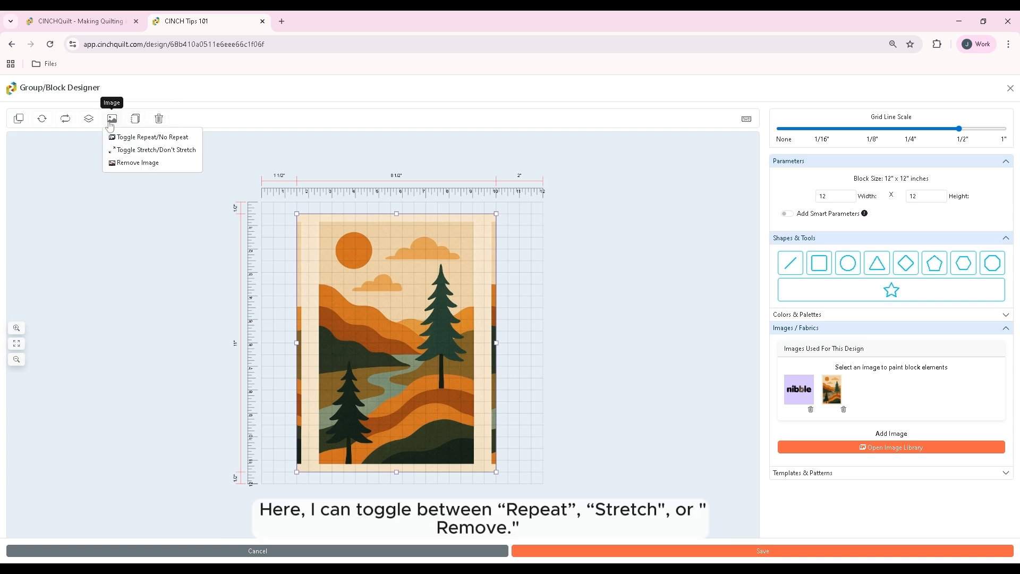
{"action": "left_click", "coordinate": [136, 150]}
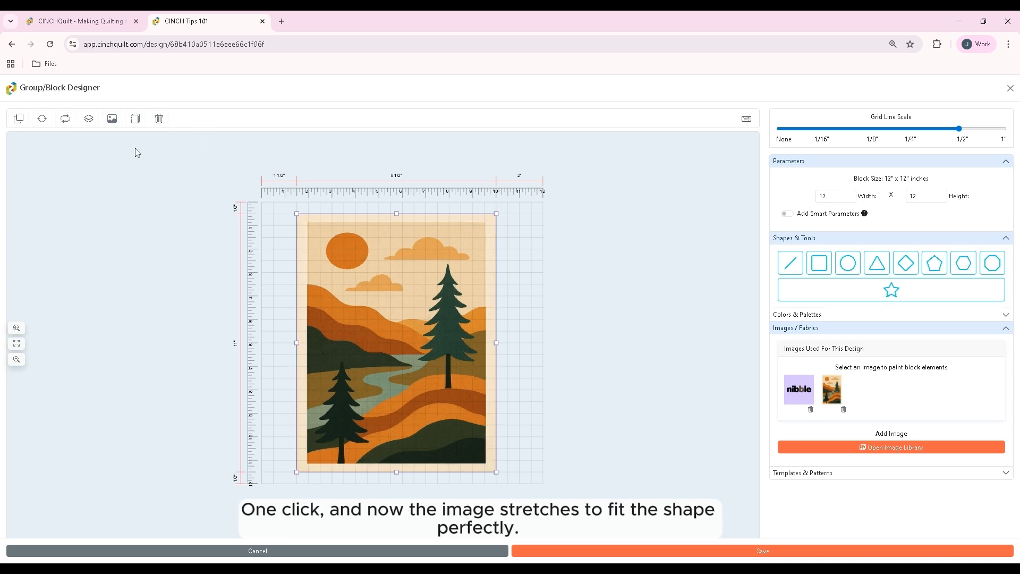
{"action": "left_click", "coordinate": [636, 271]}
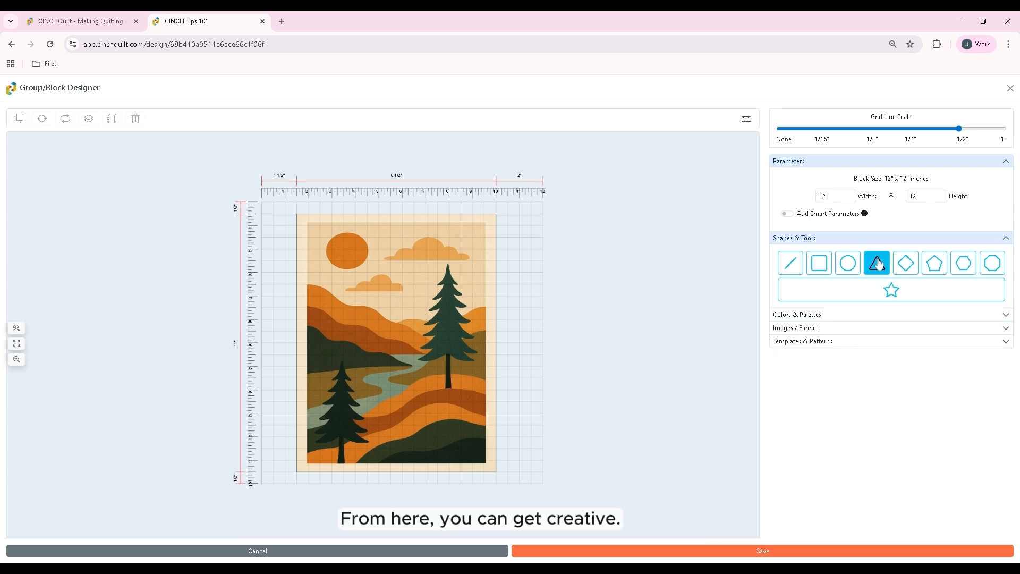
Build a column of eight diamonds, each 1 1/2" wide and high, along the block's left edge
{"action": "left_click", "coordinate": [906, 263]}
{"action": "left_click", "coordinate": [321, 253]}
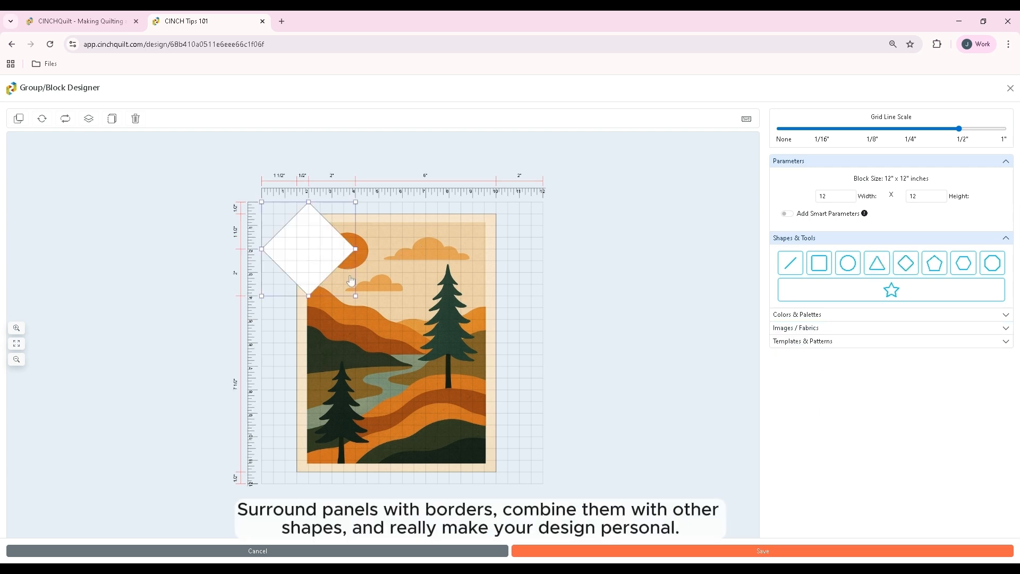
{"action": "left_click_drag", "start_coordinate": [350, 288], "coordinate": [281, 238]}
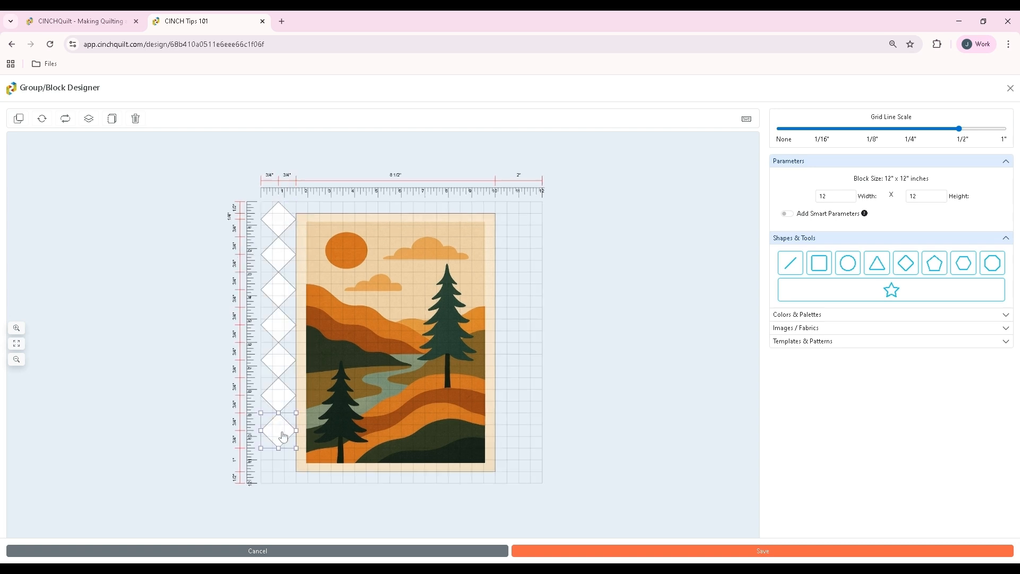
{"action": "left_click_drag", "start_coordinate": [284, 437], "coordinate": [284, 470]}
Copy the diamond column to the block's right edge and enlarge the landscape panel to about 9" wide and 11 1/2" high
{"action": "left_click", "coordinate": [282, 431], "text": "shift"}
{"action": "left_click", "coordinate": [276, 394], "text": "shift"}
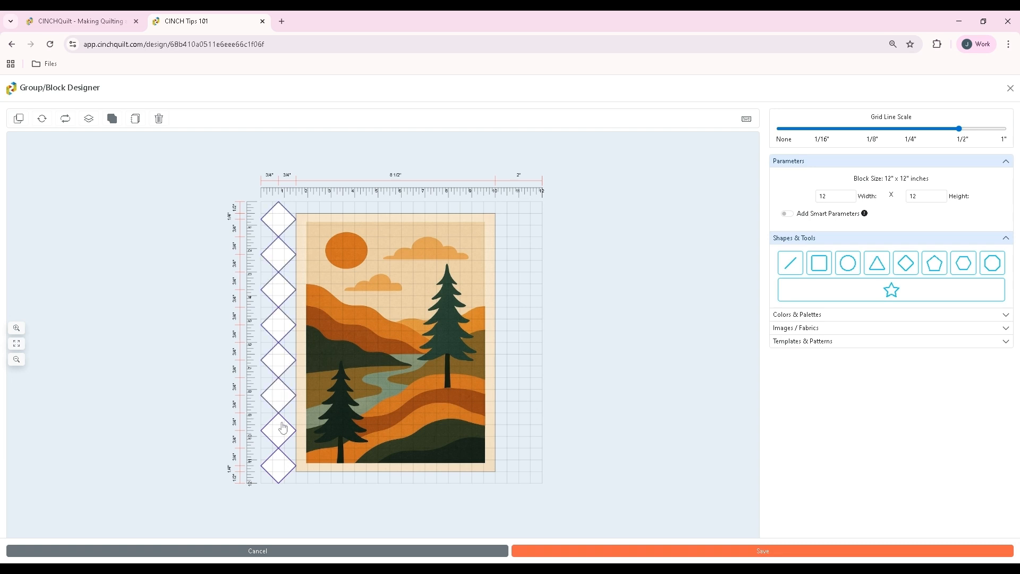
{"action": "right_click", "coordinate": [282, 424]}
{"action": "left_click", "coordinate": [302, 410]}
{"action": "left_click_drag", "start_coordinate": [286, 366], "coordinate": [522, 355]}
{"action": "left_click_drag", "start_coordinate": [453, 293], "coordinate": [453, 294]}
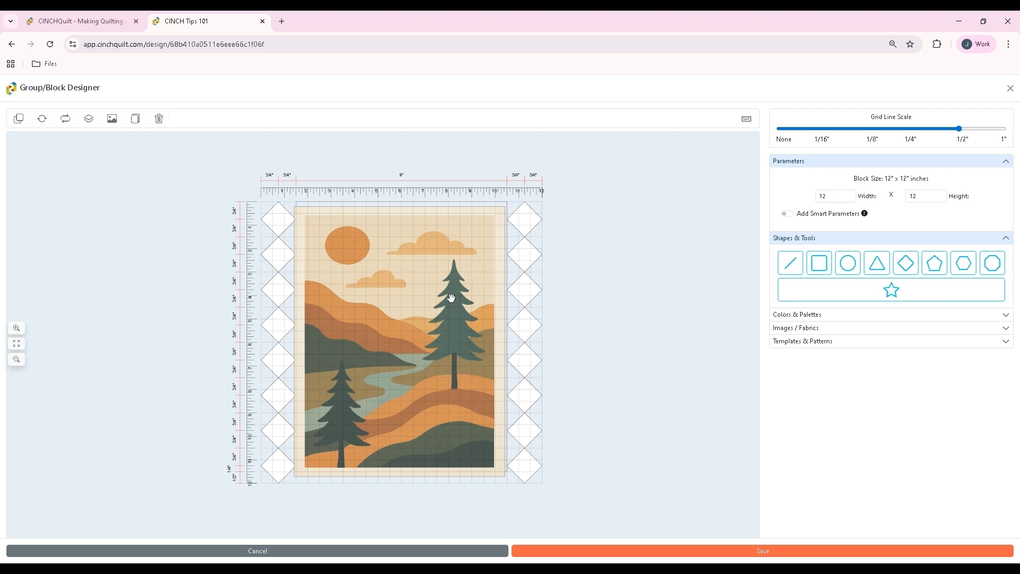
{"action": "left_click", "coordinate": [539, 480]}
Add the Autumn Splendor palette to the colors used for this design
{"action": "left_click", "coordinate": [981, 244]}
{"action": "left_click", "coordinate": [809, 248]}
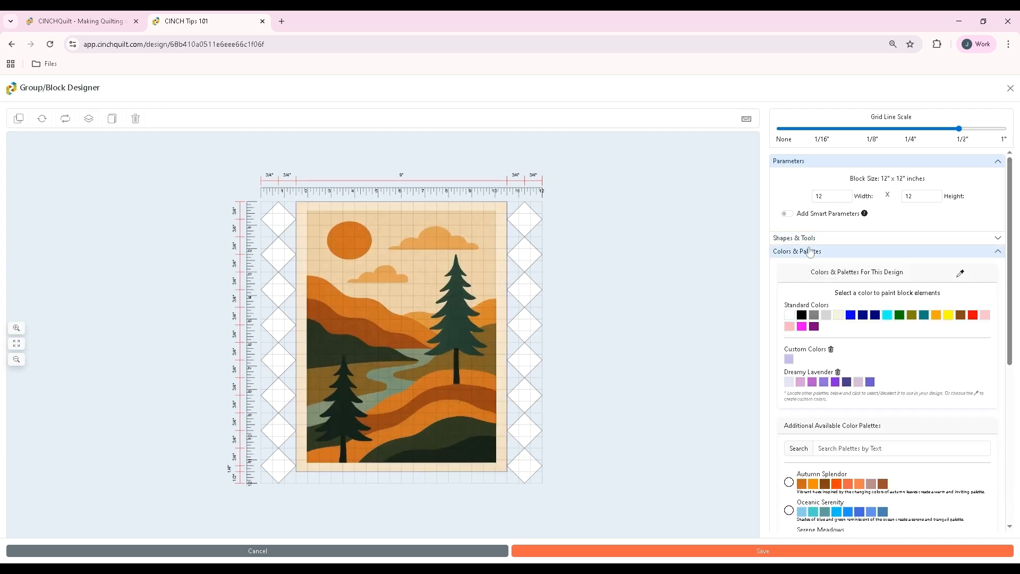
{"action": "left_click", "coordinate": [790, 483]}
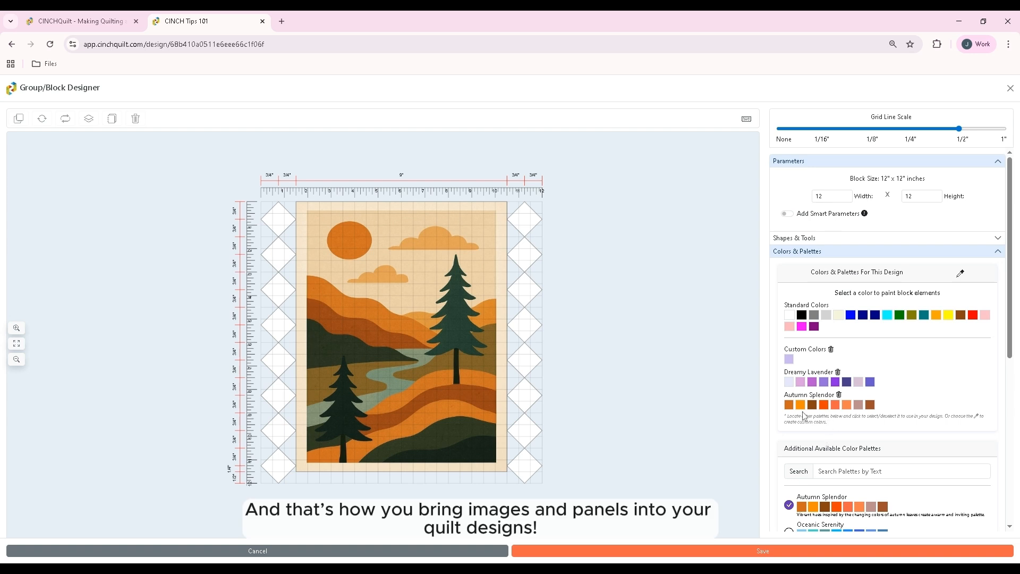
Paint the diamonds in both columns alternately dark orange and light coral orange from Autumn Splendor, and save the group
{"action": "left_click", "coordinate": [789, 405]}
{"action": "left_click", "coordinate": [524, 219]}
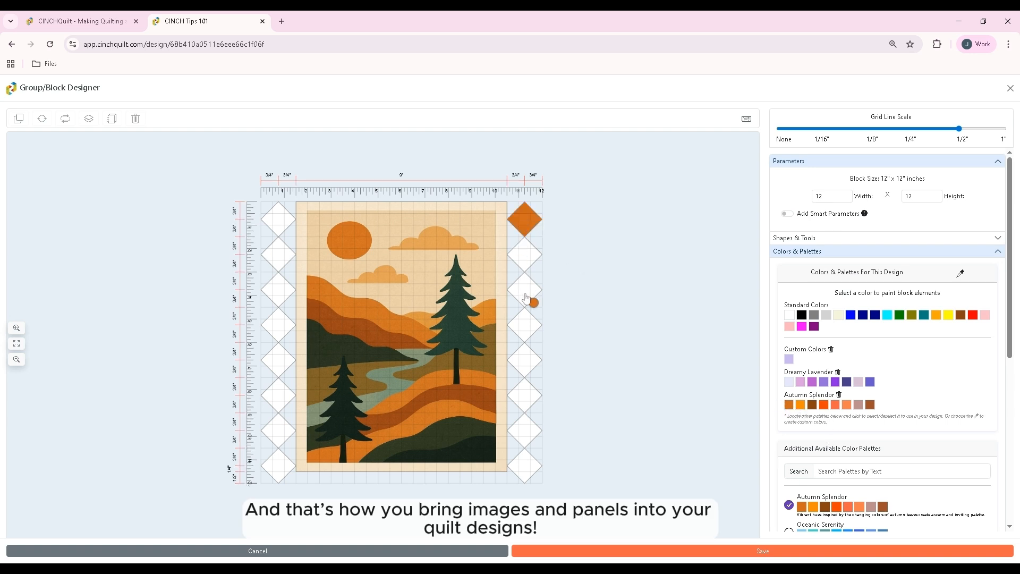
{"action": "left_click", "coordinate": [524, 290]}
{"action": "left_click", "coordinate": [524, 359]}
{"action": "left_click", "coordinate": [524, 430]}
{"action": "left_click", "coordinate": [279, 466]}
{"action": "left_click", "coordinate": [279, 396]}
{"action": "left_click", "coordinate": [278, 324]}
{"action": "left_click", "coordinate": [279, 254]}
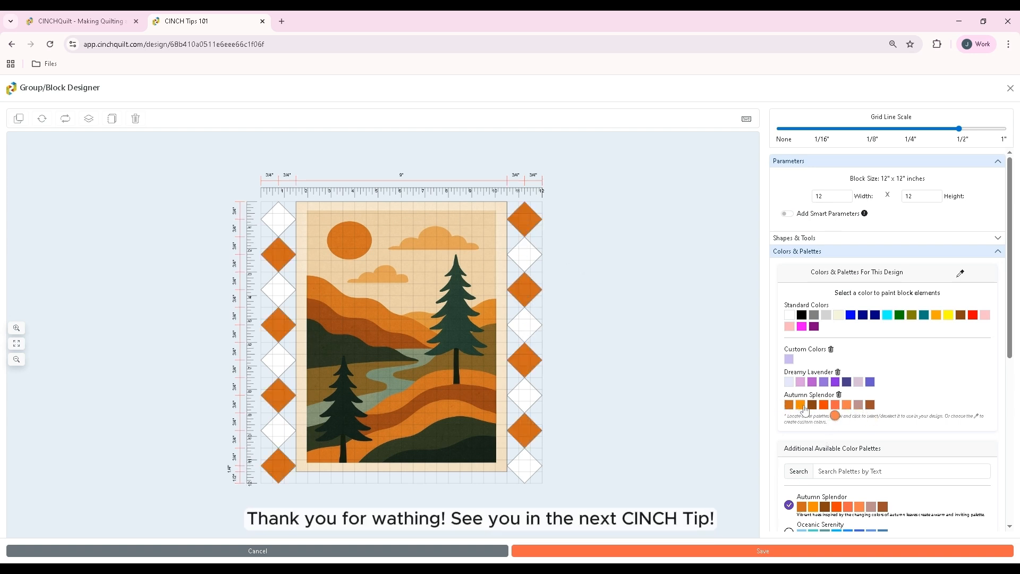
{"action": "left_click", "coordinate": [524, 254]}
{"action": "left_click", "coordinate": [524, 324]}
{"action": "left_click", "coordinate": [525, 396]}
{"action": "left_click", "coordinate": [524, 466]}
{"action": "left_click", "coordinate": [278, 430]}
{"action": "left_click", "coordinate": [278, 360]}
{"action": "left_click", "coordinate": [278, 291]}
{"action": "left_click", "coordinate": [278, 218]}
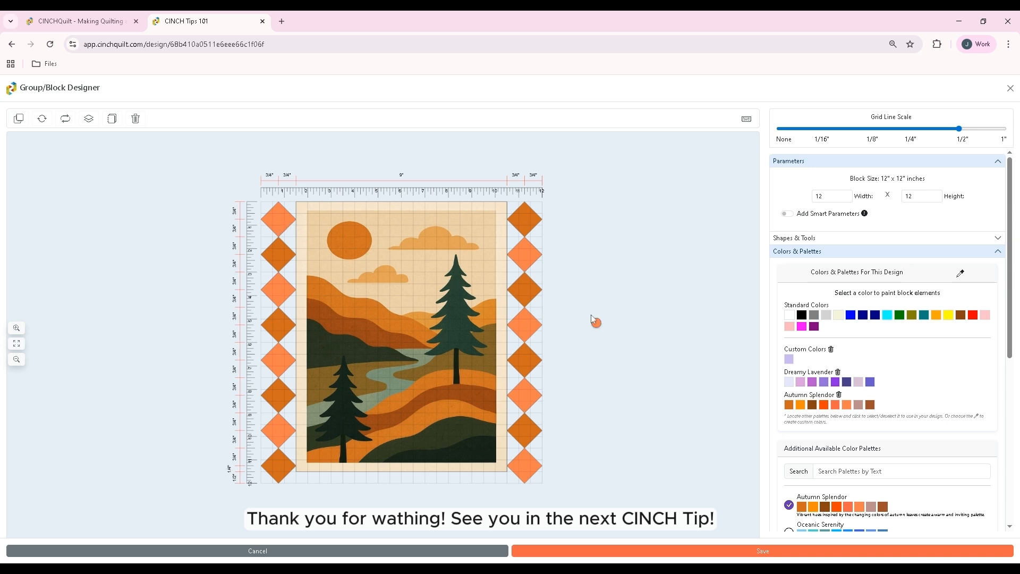
{"action": "key", "text": "Escape"}
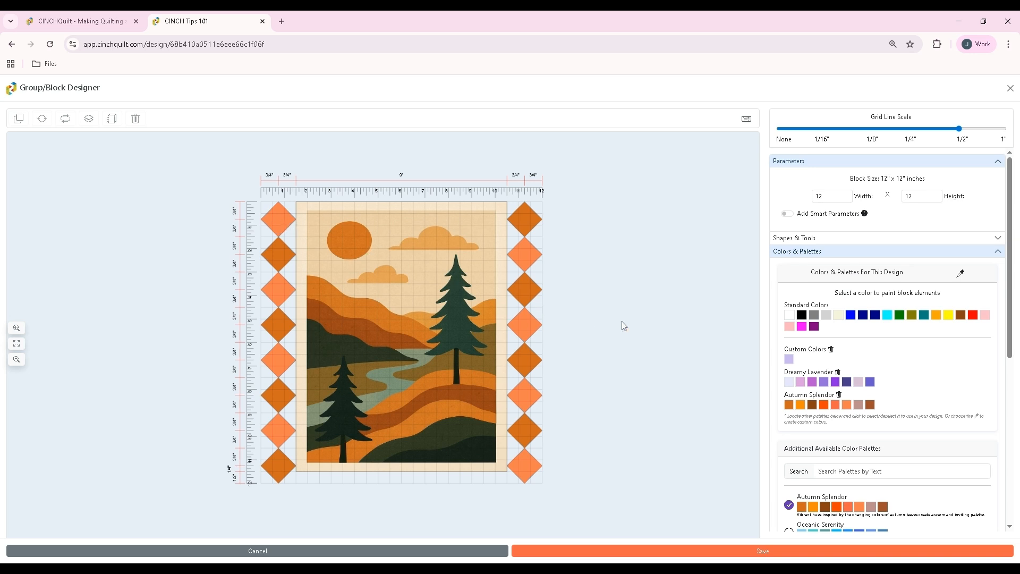
{"action": "left_click", "coordinate": [687, 552]}
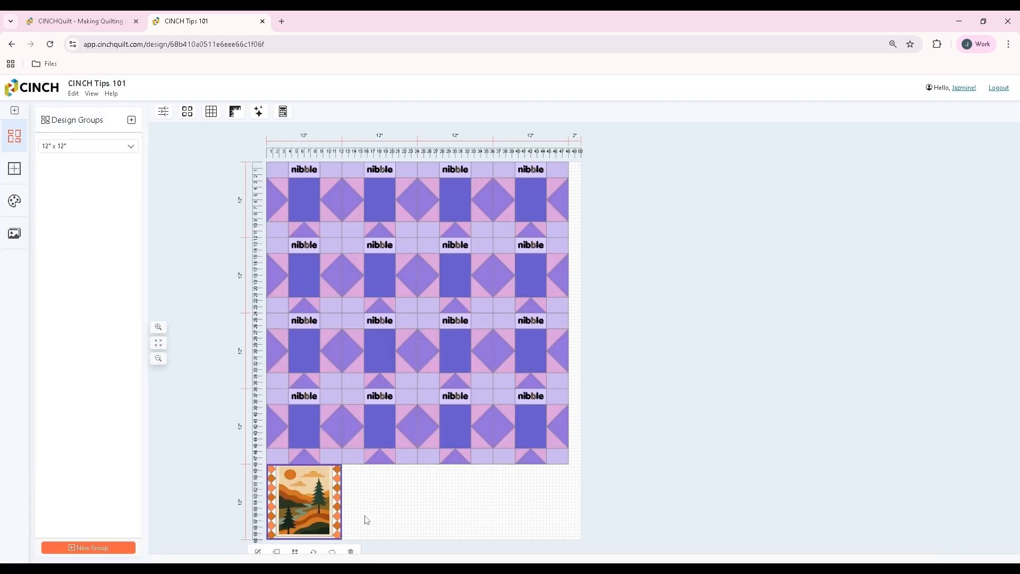